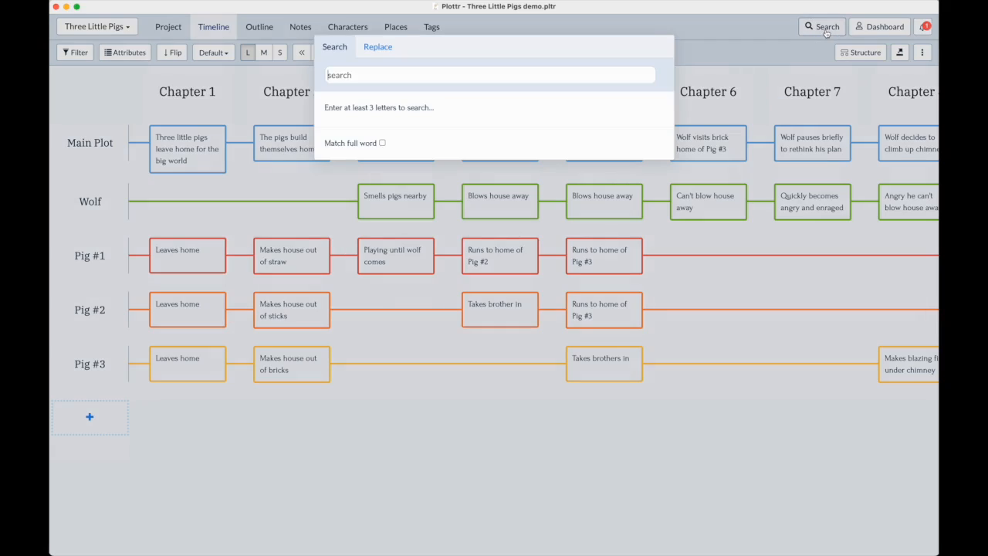
Search the whole project for "Mother"
key(Escape)
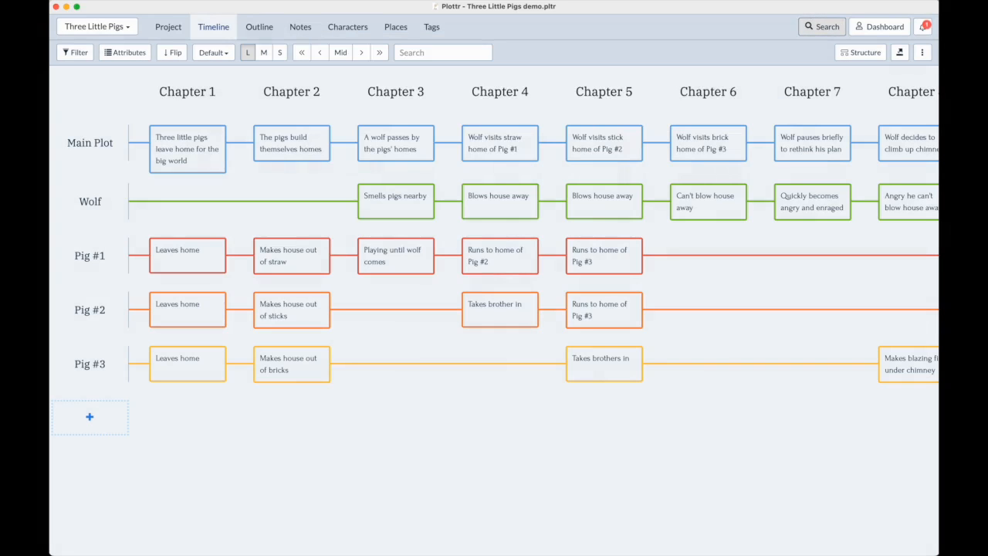
key(super+f)
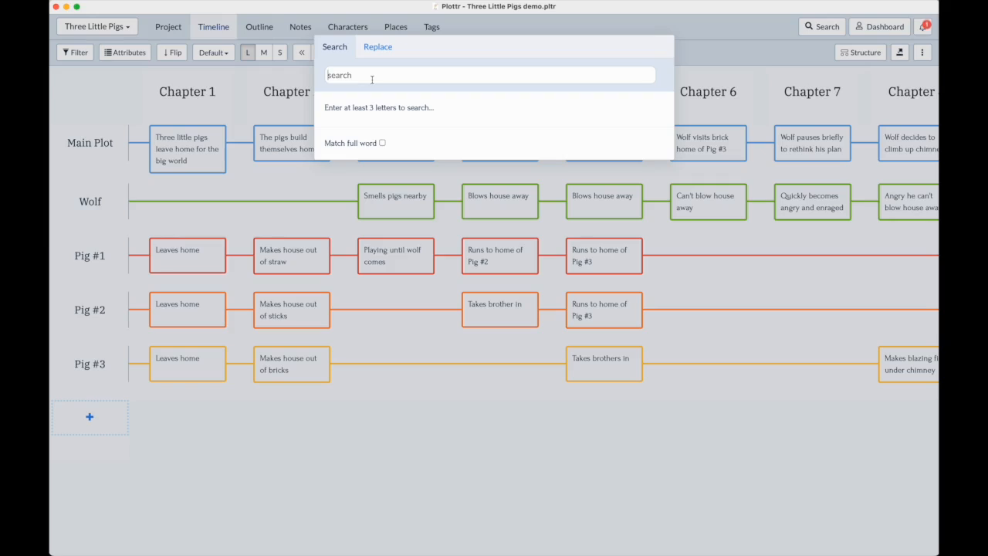
text(Mother)
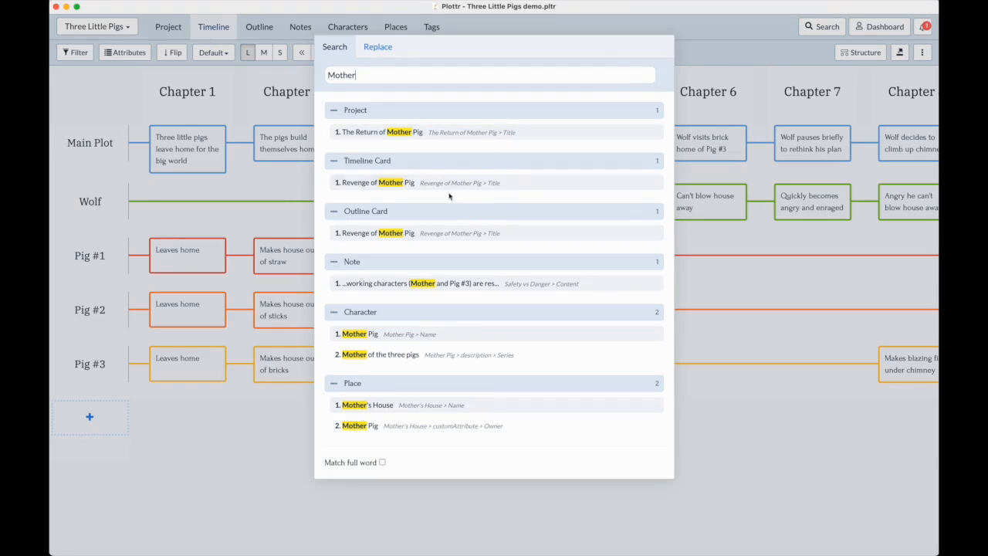
Open the "Mother" matches in the book title The Return of Mother Pig and in the Safety vs Danger note
click(463, 133)
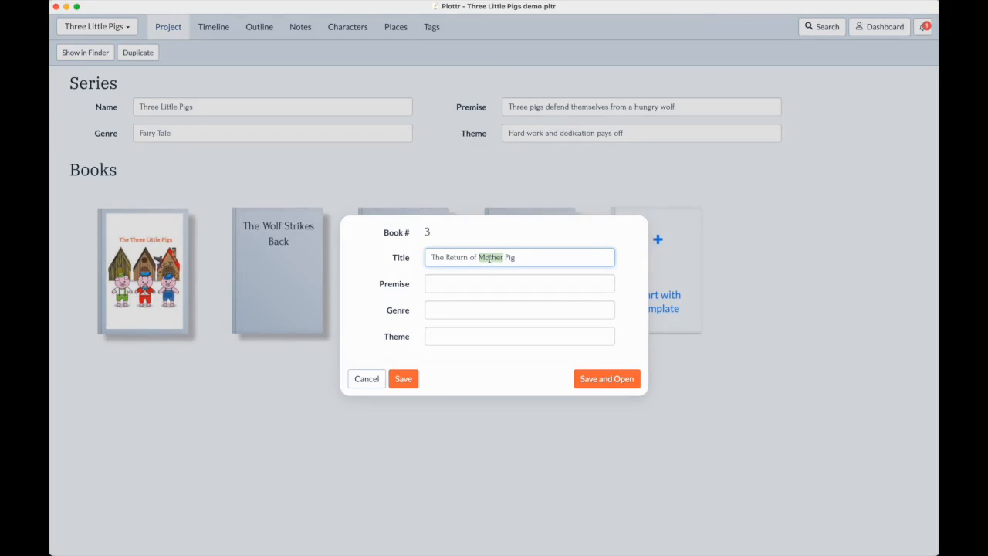
click(367, 378)
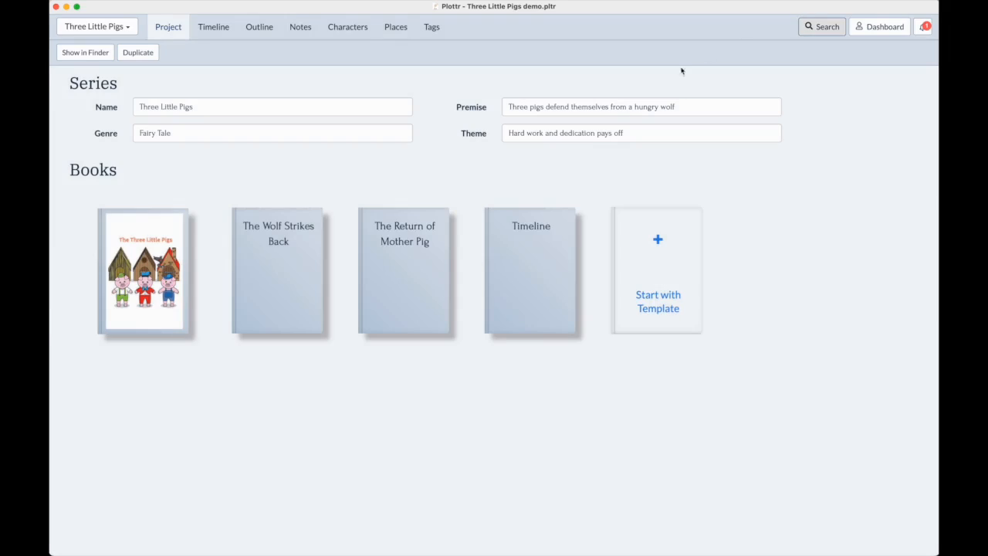
click(821, 27)
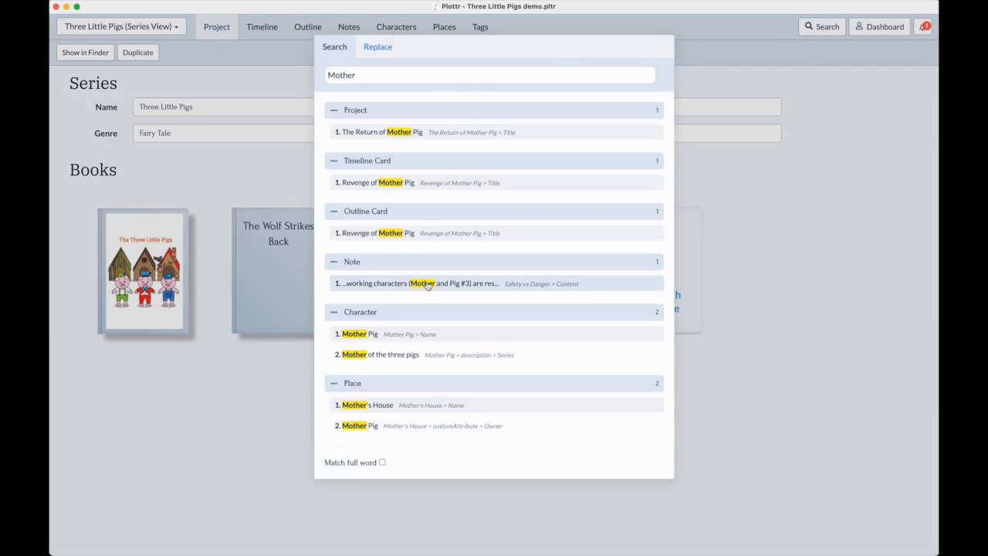
click(433, 284)
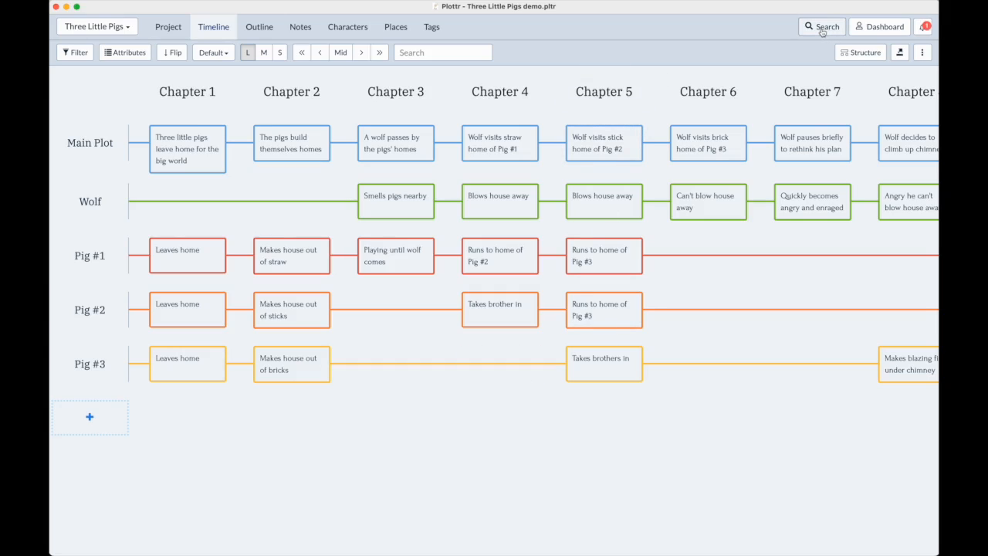
Search the project for "work", open the title match in the Hard Work vs Laziness note, and close the note's editor
click(821, 31)
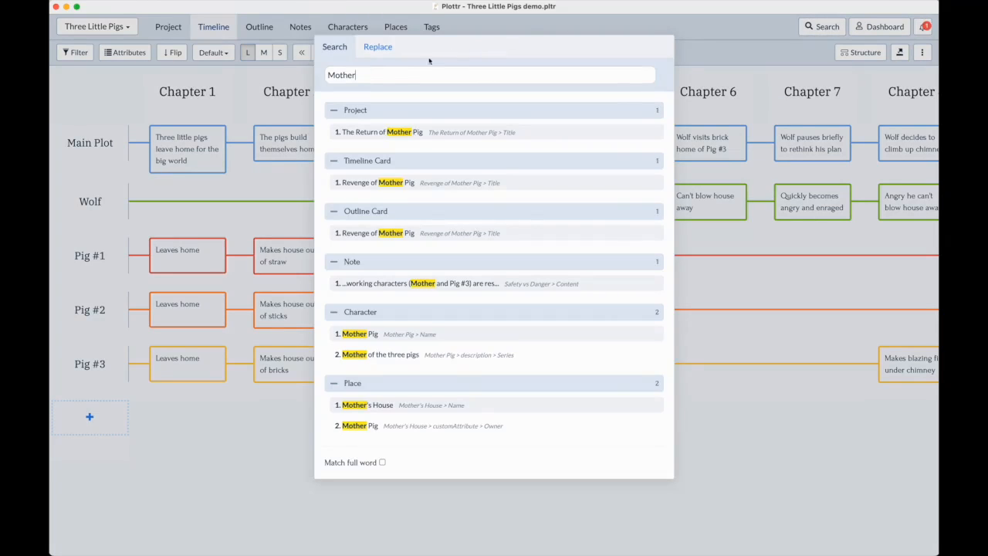
double_click(370, 74)
text(work)
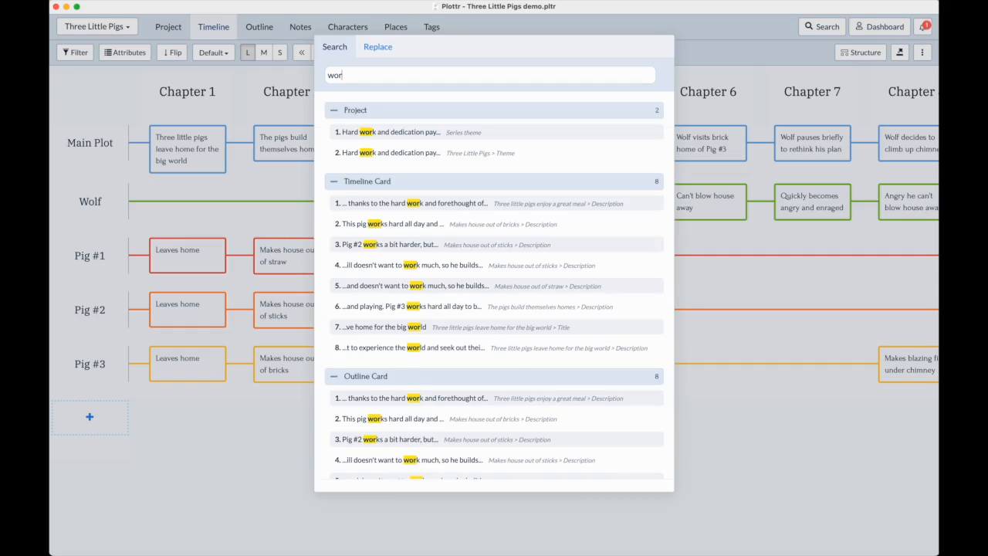
scroll(417, 293, down, 5)
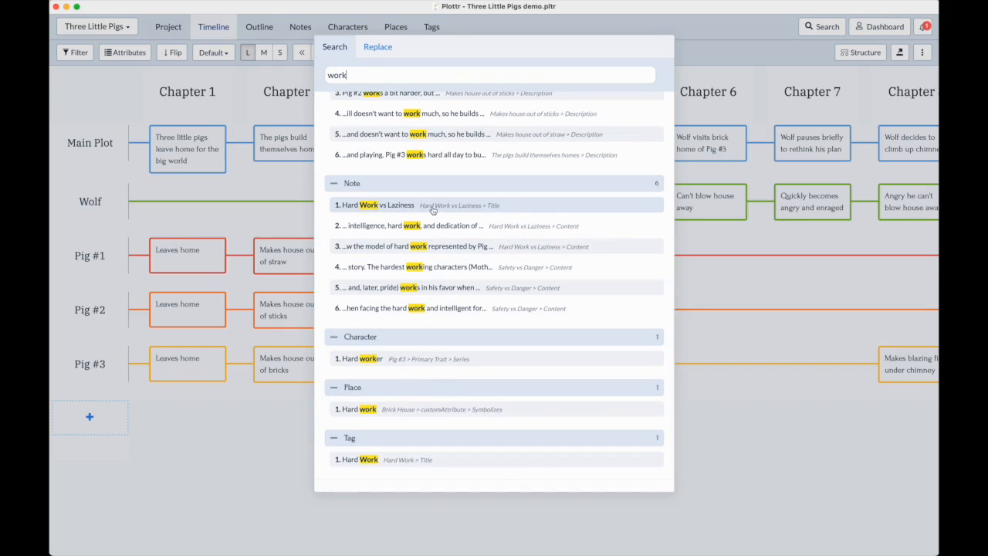
click(432, 207)
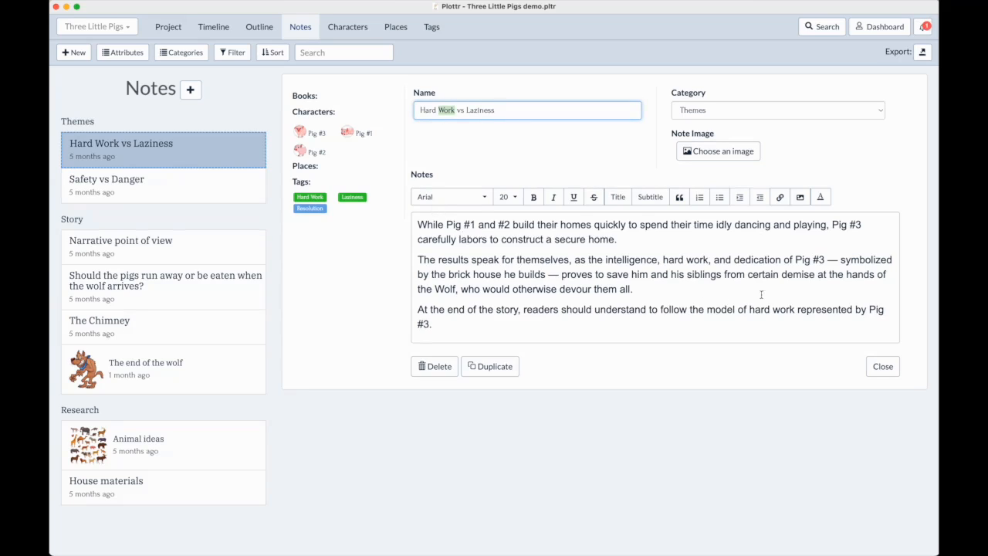
click(891, 368)
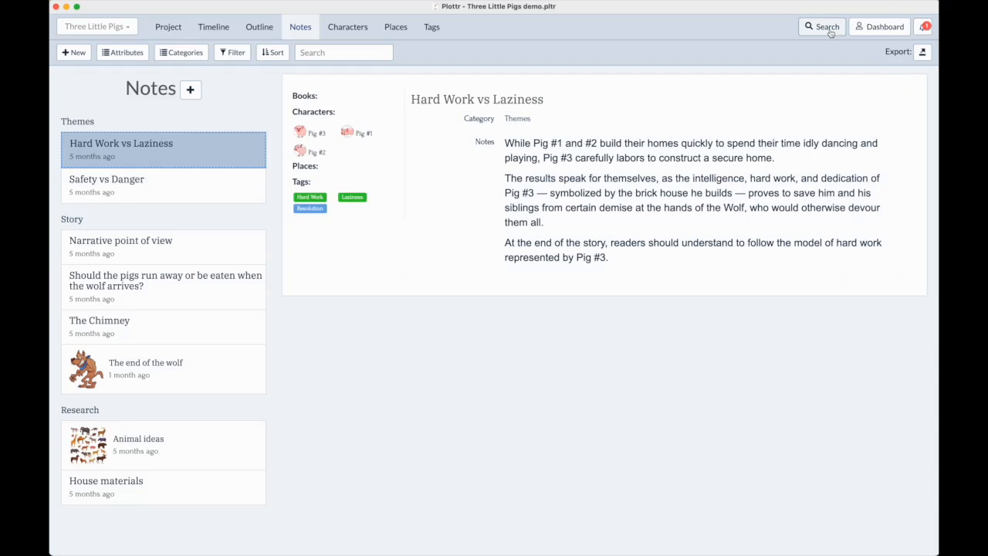
Set up a project-wide replacement of "Wolf" with "Chicken"
click(821, 27)
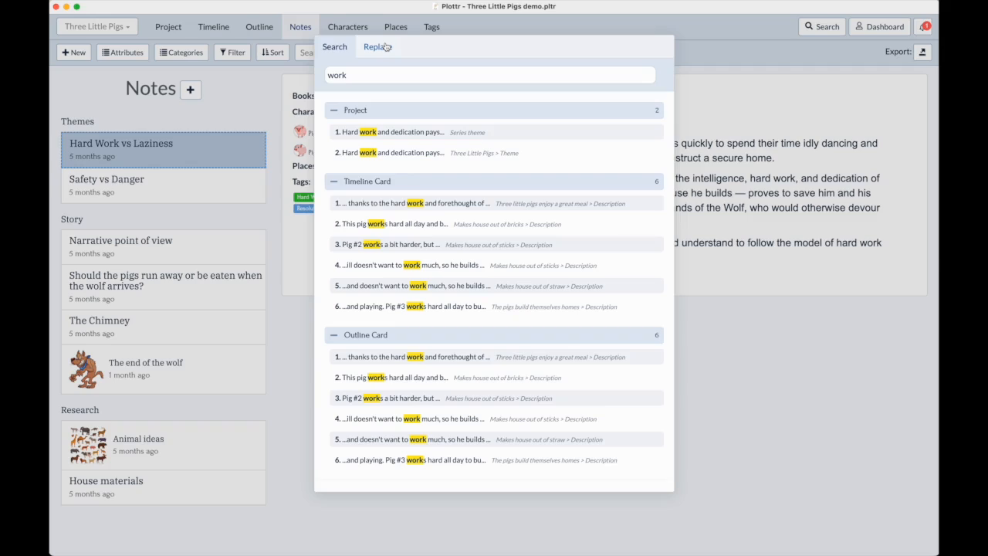
click(386, 47)
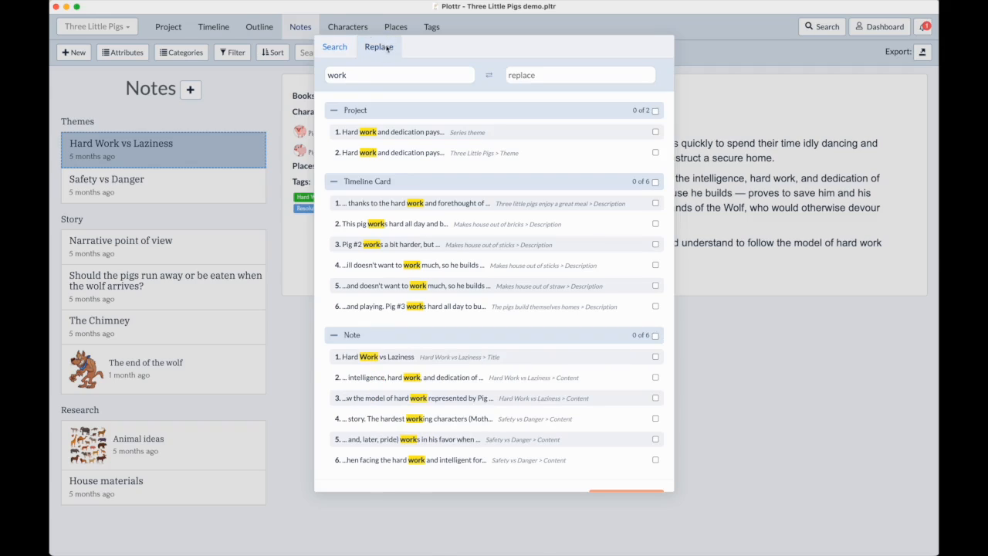
double_click(365, 75)
text(Wolf)
click(509, 78)
text(Chicken)
Select all "Wolf" matches in the project, timeline card, note, character and line groups and replace them with "Chicken"
click(655, 111)
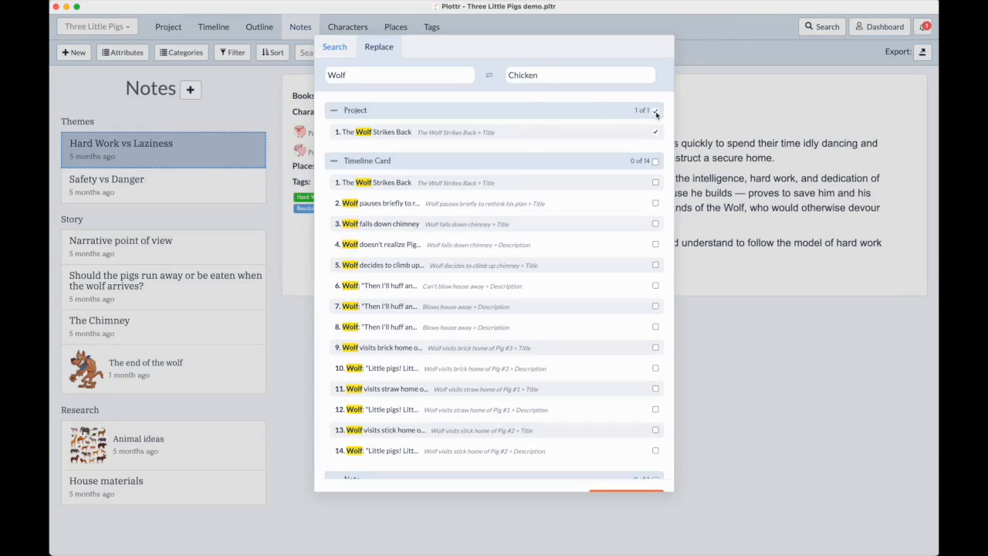
click(655, 161)
click(333, 160)
click(333, 111)
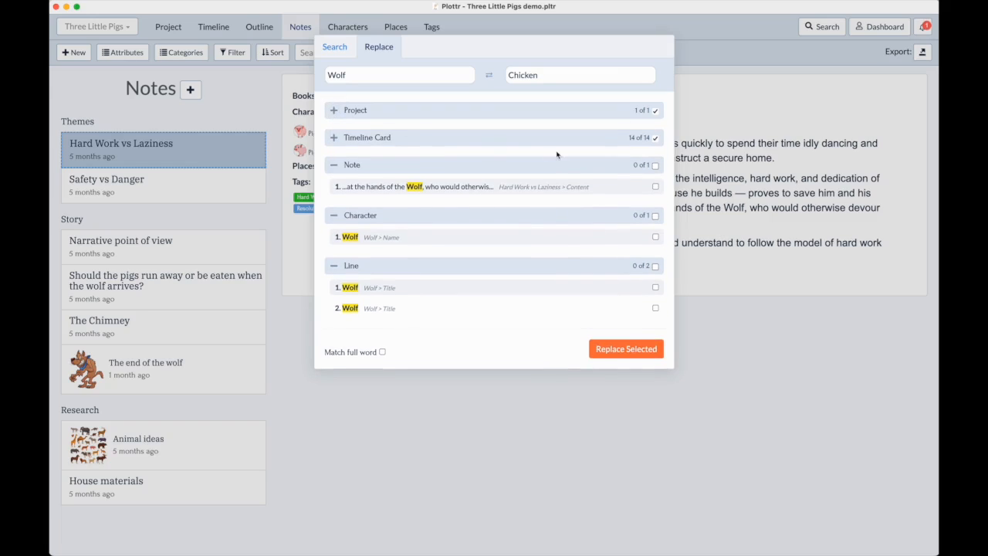
click(655, 165)
click(655, 215)
click(655, 265)
click(626, 349)
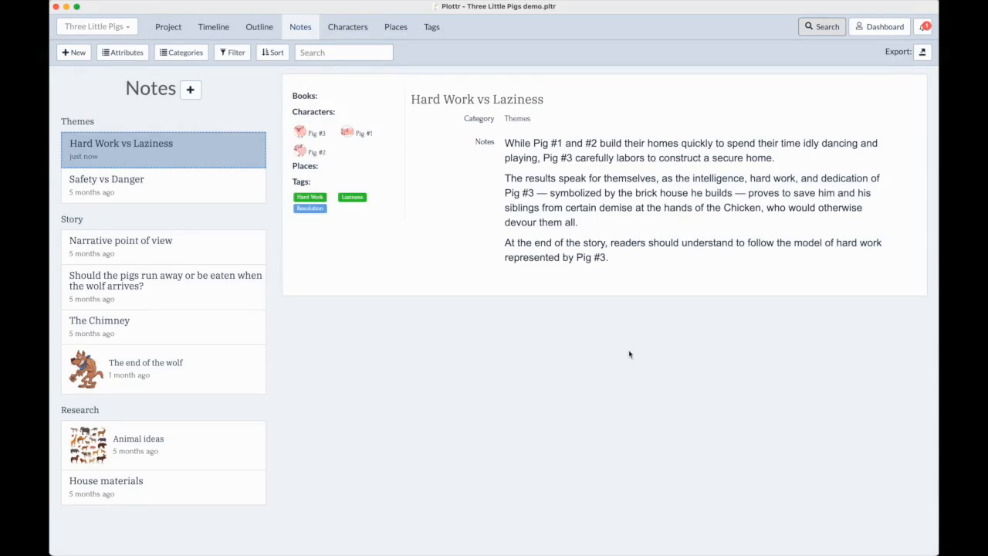
View the antagonist in the characters list and set up a project-wide replacement of "Chicken" with "Wolf"
click(347, 27)
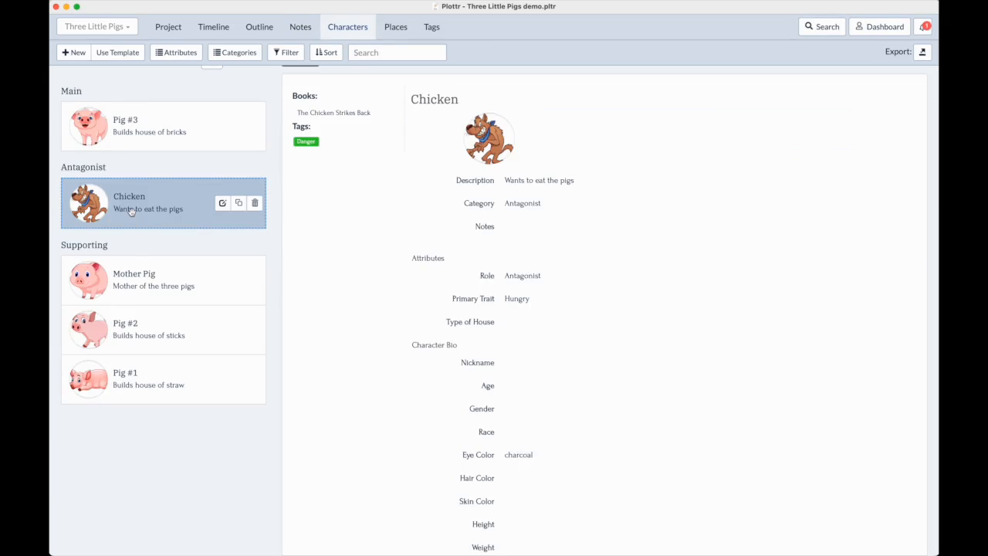
scroll(131, 213, up, 2)
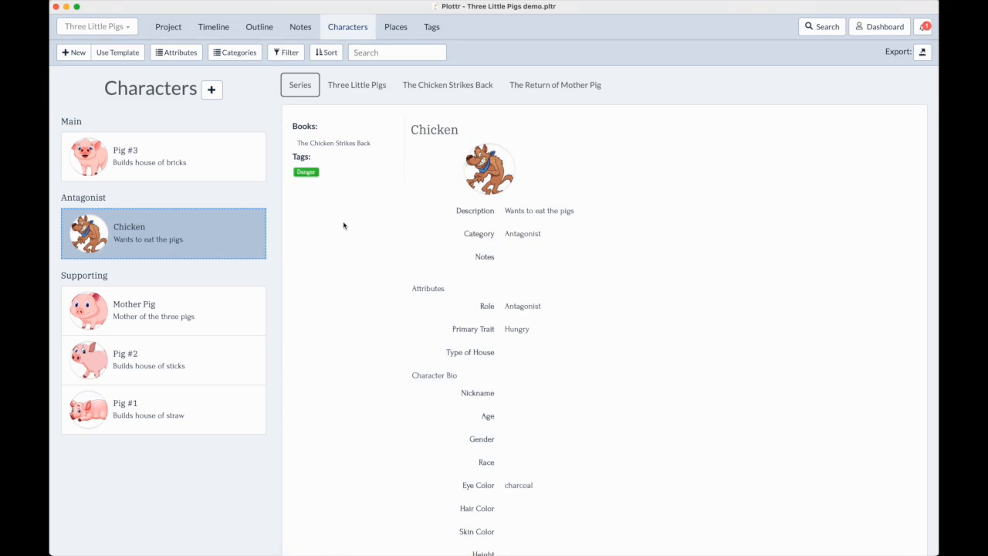
key(super+f)
double_click(373, 79)
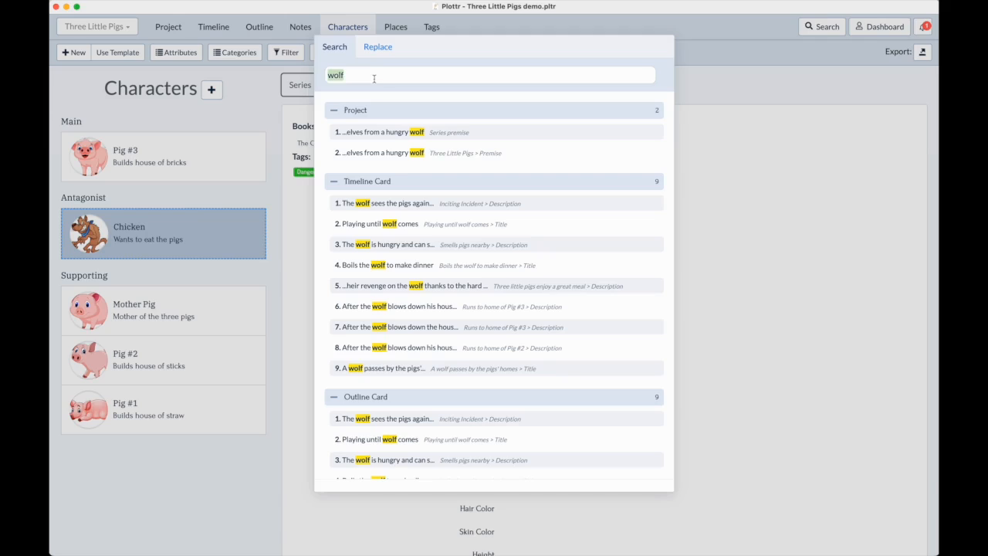
click(375, 48)
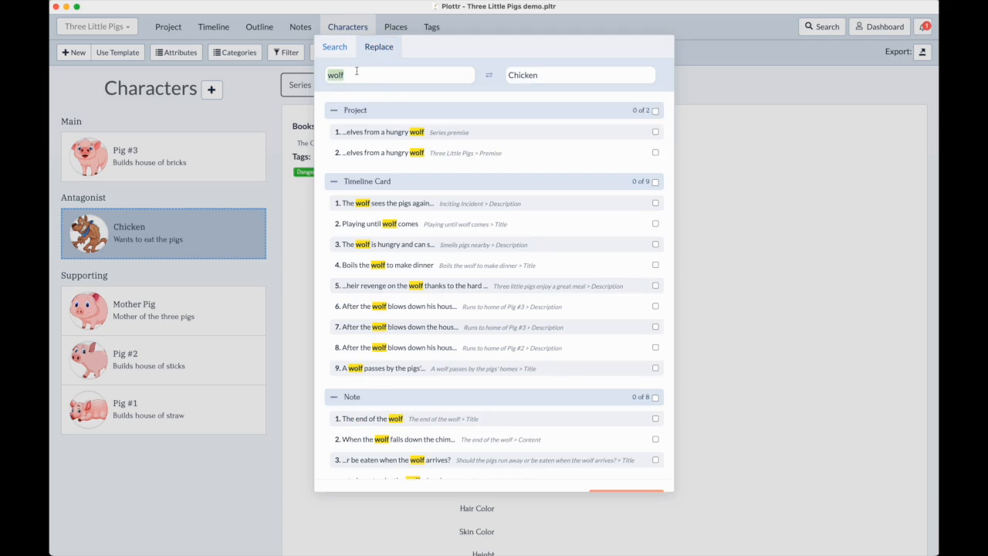
text(Chicken)
double_click(544, 75)
text(Wolf)
Select all "Chicken" matches in the project, timeline card, note, character and line groups and replace them with "Wolf"
click(656, 112)
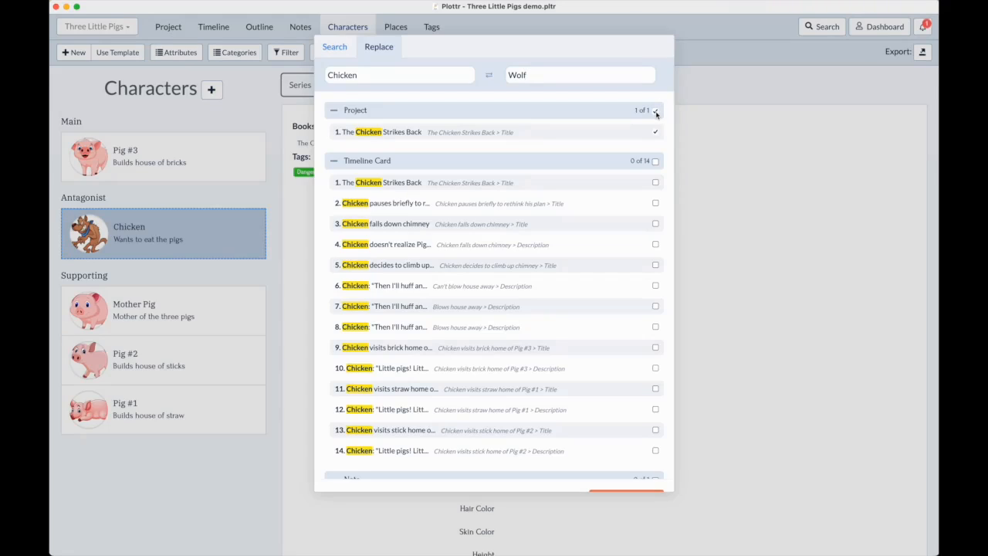
click(655, 161)
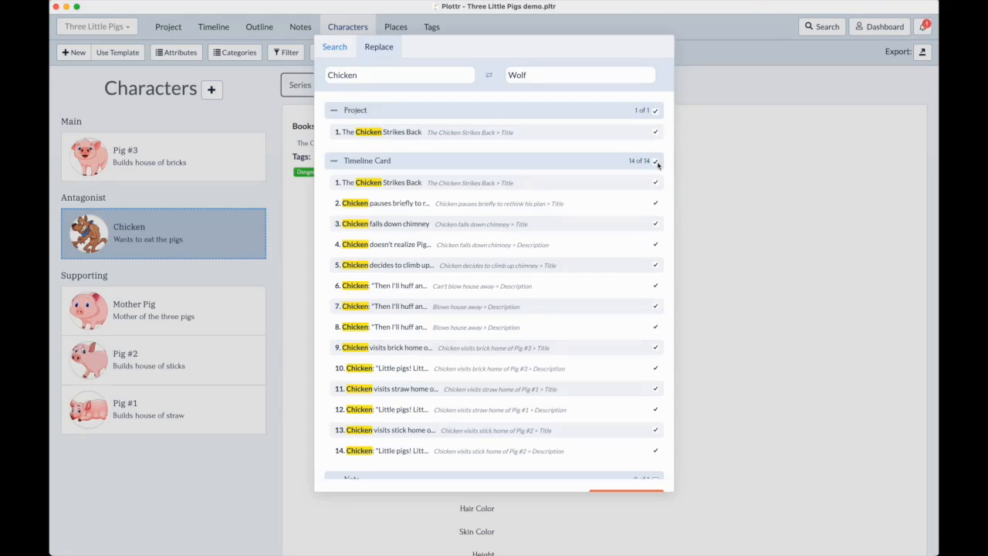
click(410, 161)
click(655, 239)
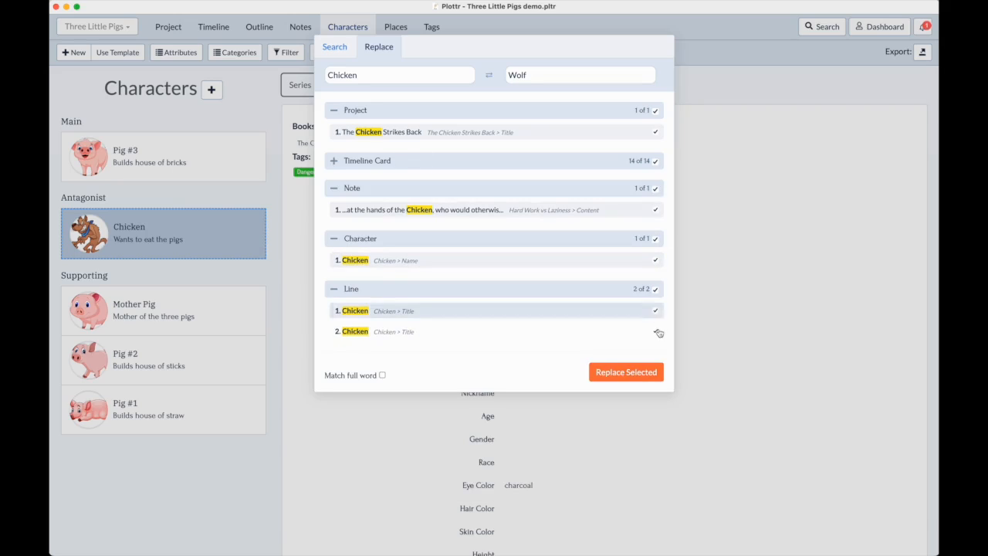
click(634, 373)
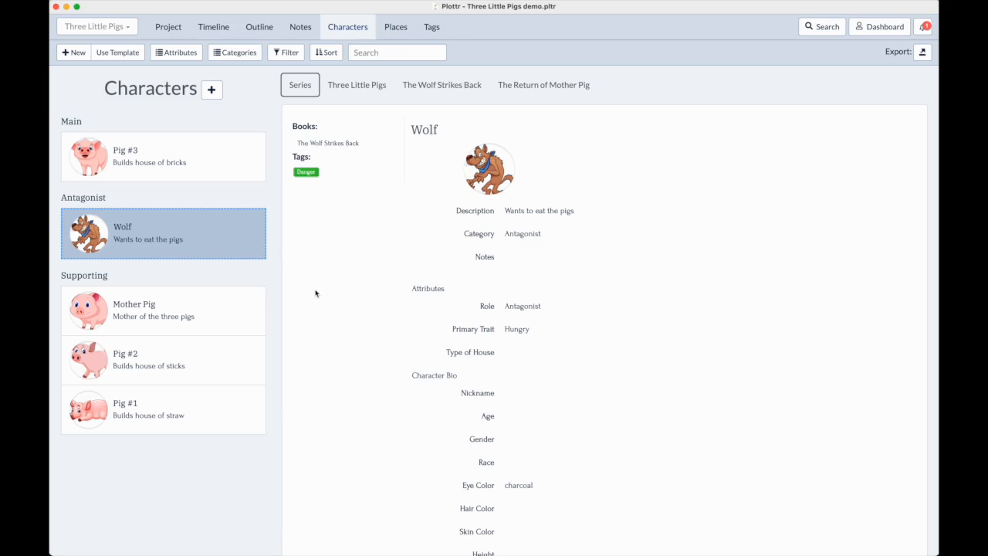
Move the Mother Pig character into the Antagonist category above Wolf and display her details
click(145, 316)
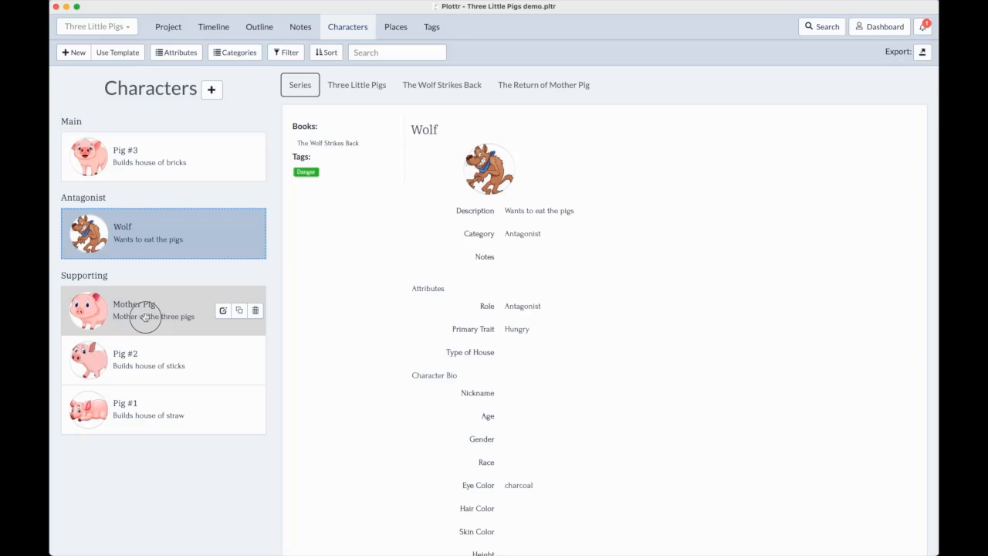
drag(145, 316, 151, 240)
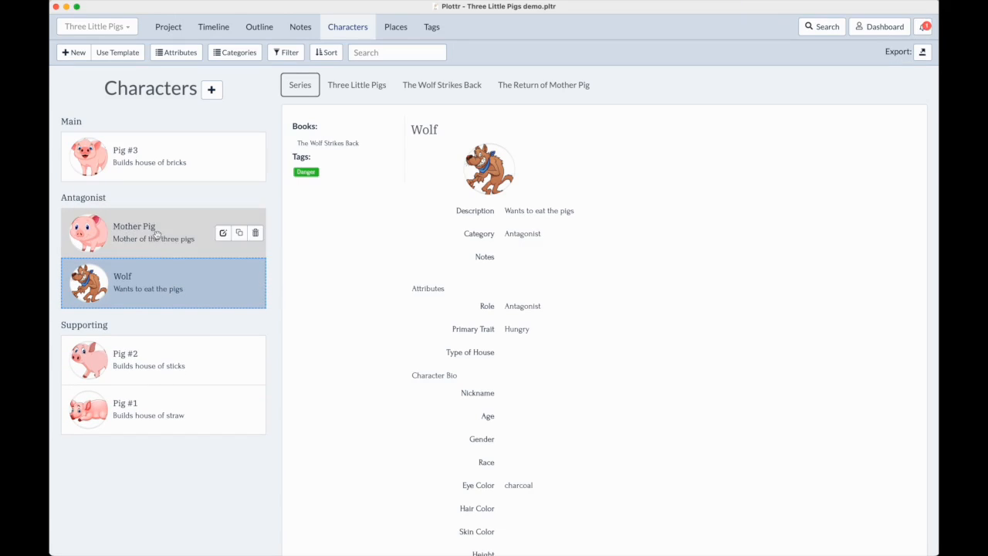
click(153, 236)
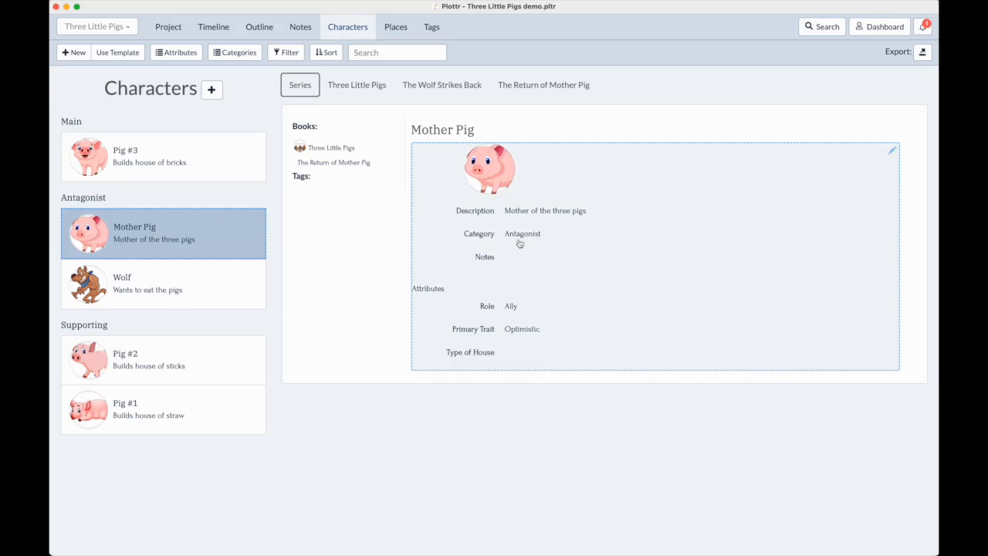
Move Mother Pig into the Main category, reorder her below Pig #3, and return her to Supporting between Pig #2 and Pig #1
drag(169, 233, 165, 161)
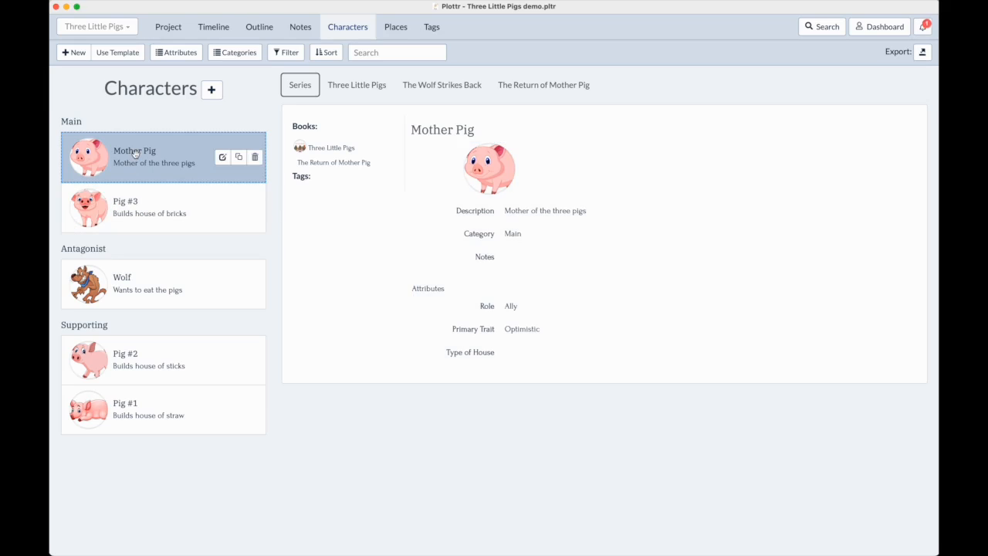
drag(134, 153, 136, 194)
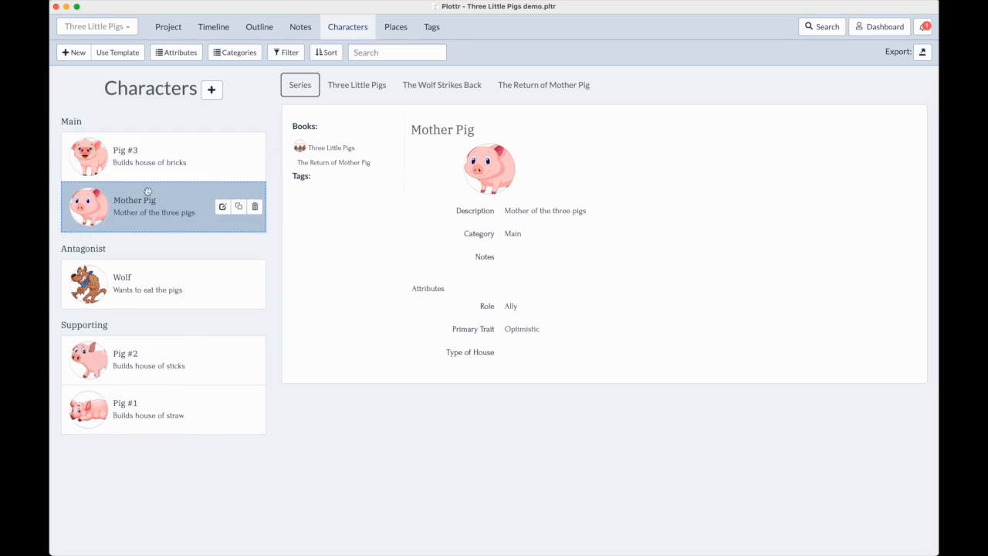
drag(151, 198, 156, 400)
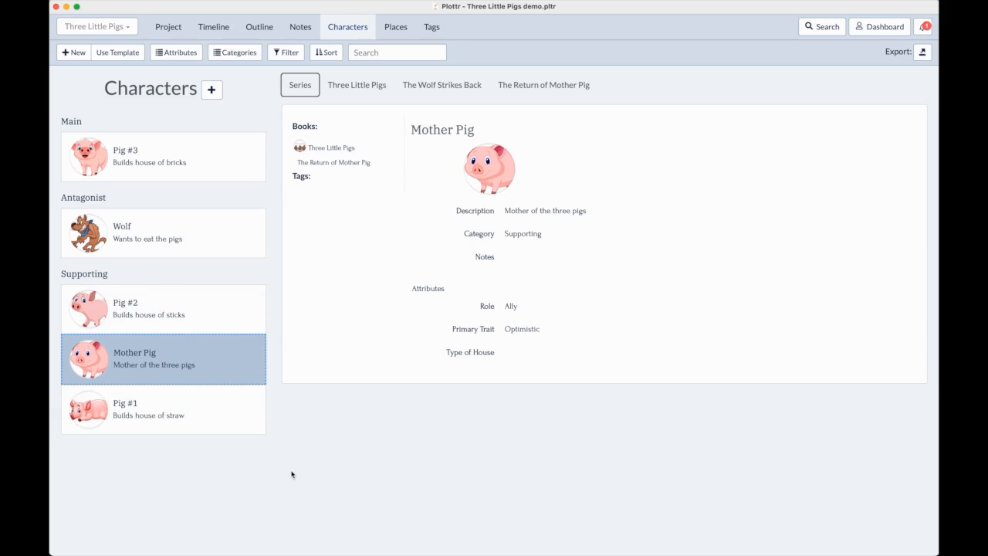
In the Story notes, move "Should the pigs run away or be eaten when the wolf arrives?" below The Chimney and "The end of the wolf" first
click(305, 28)
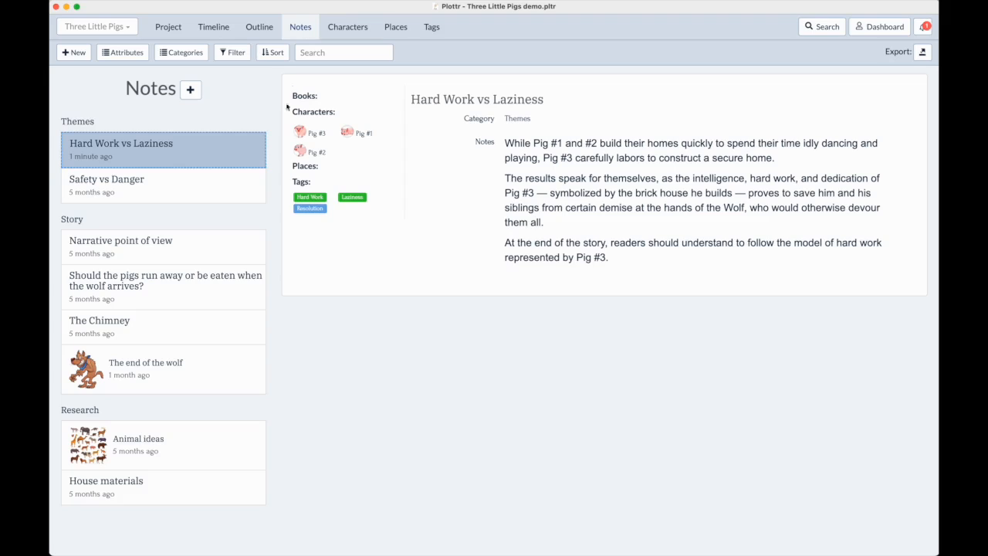
drag(161, 279, 165, 319)
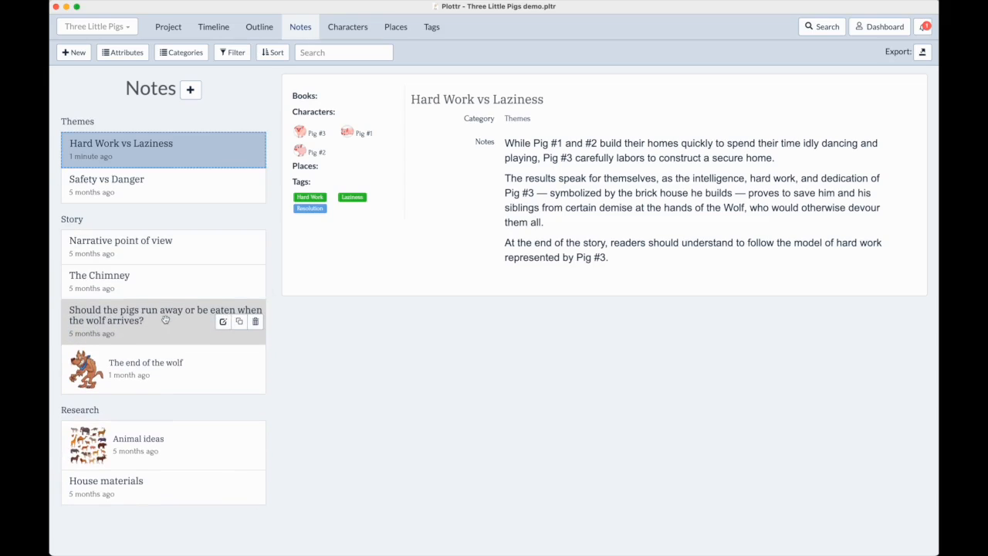
drag(152, 370, 155, 251)
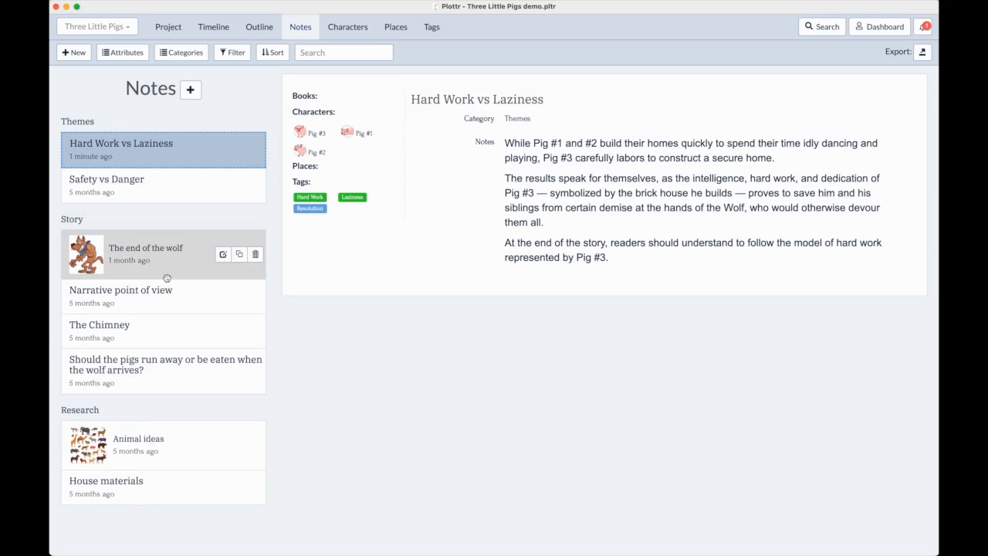
Reorder the places as Stick House, Mother's House, Brick House, Straw House
click(397, 28)
drag(146, 274, 155, 199)
drag(156, 164, 162, 253)
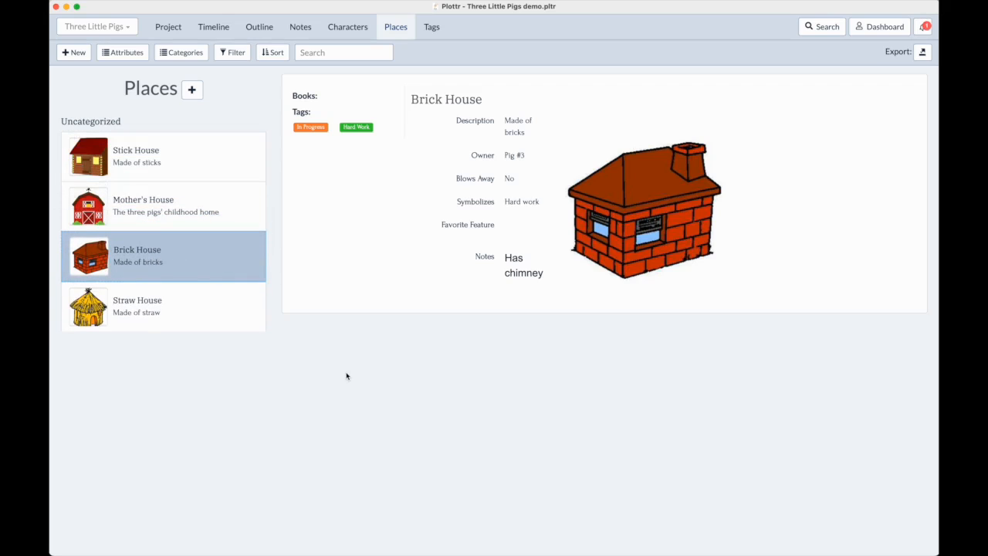